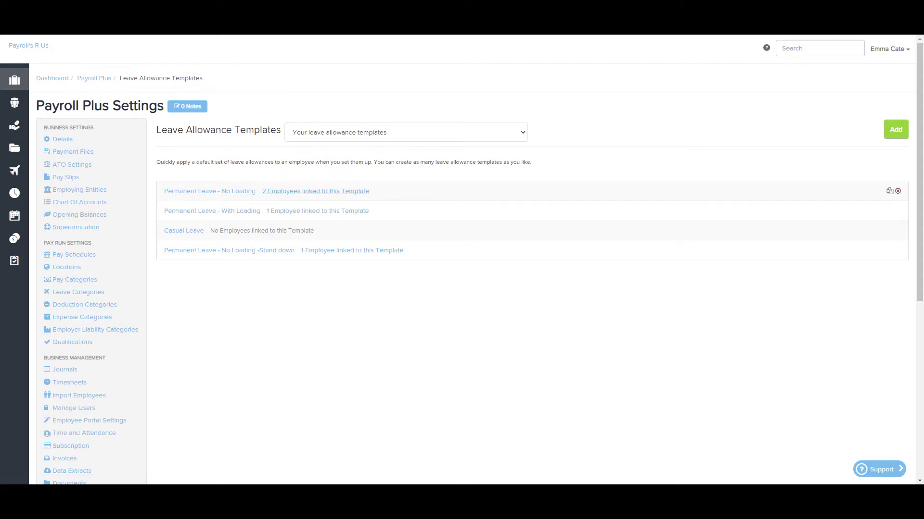
Step: View the list of employees linked to the Permanent Leave - No Loading template and close it
left_click(315, 192)
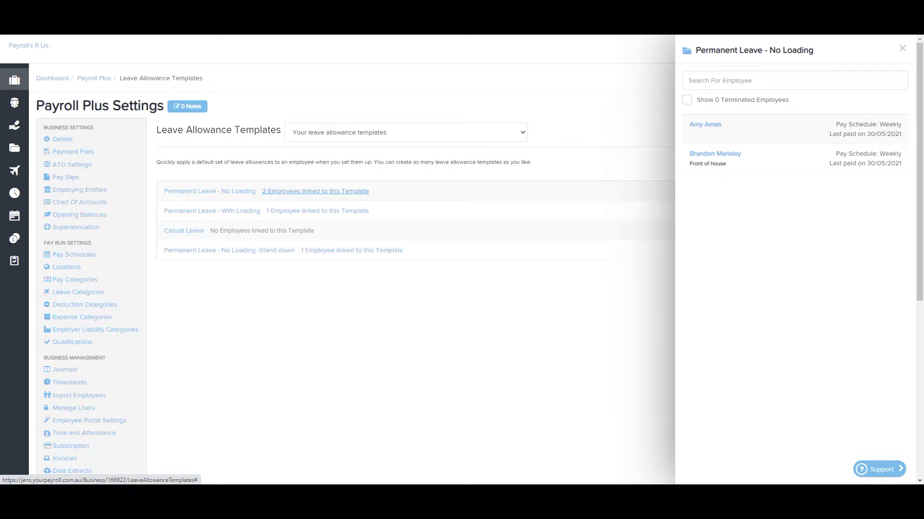
left_click(903, 48)
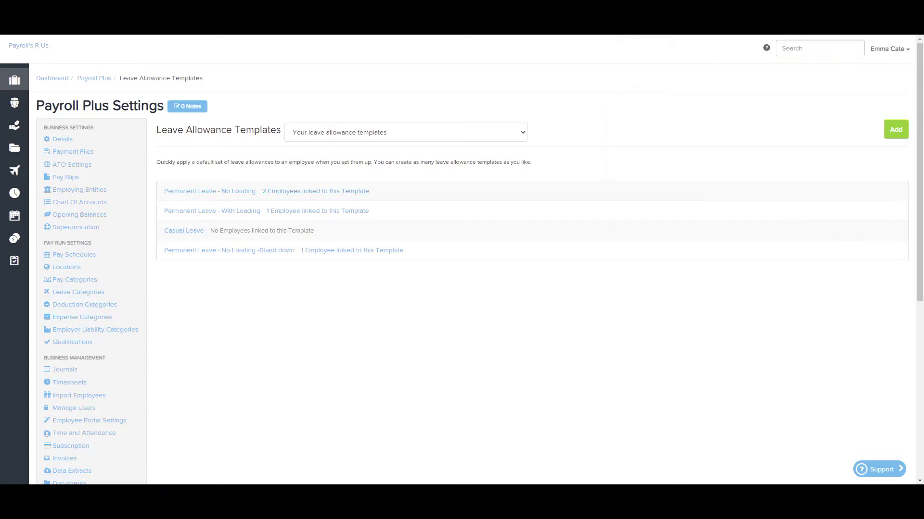
Step: Add a new leave allowance template with its leave year starting on the following date, 1/06/2021
left_click(896, 130)
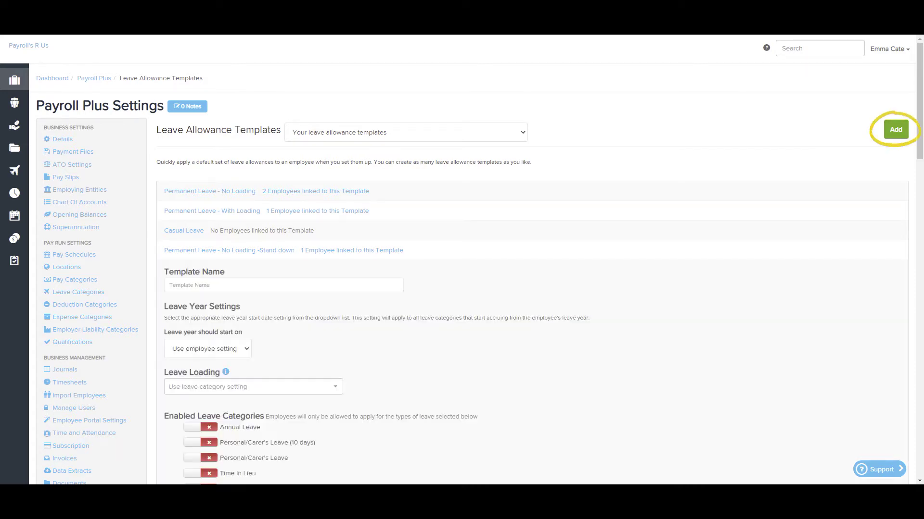
scroll(479, 263, "down", 2)
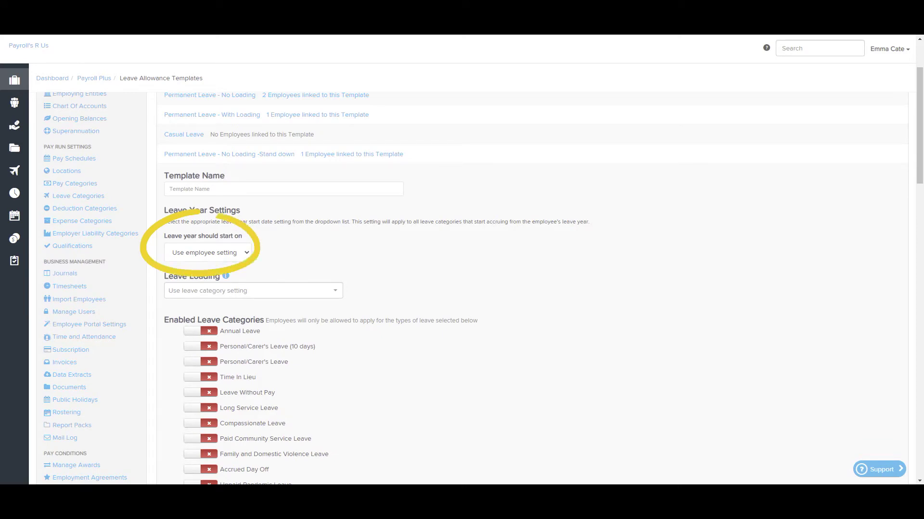
key("alt+Down")
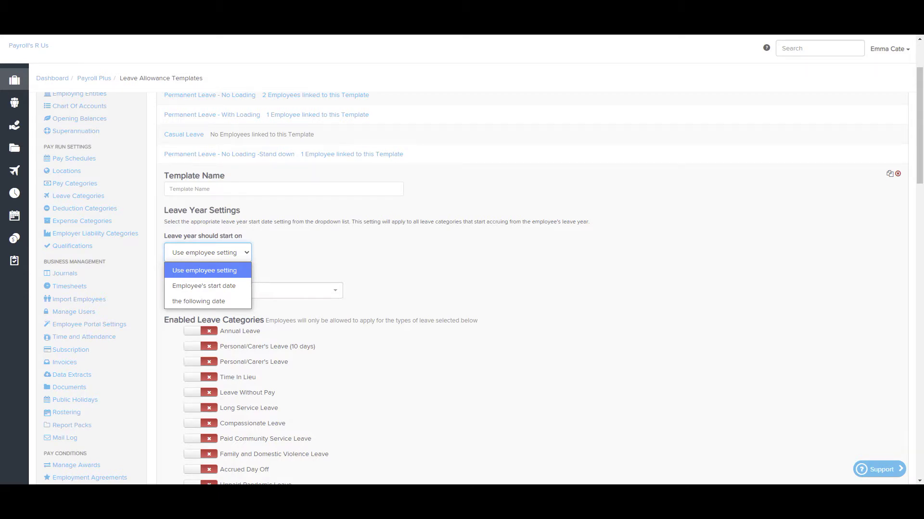
key("Down")
key("Down")
key("Return")
left_click(297, 253)
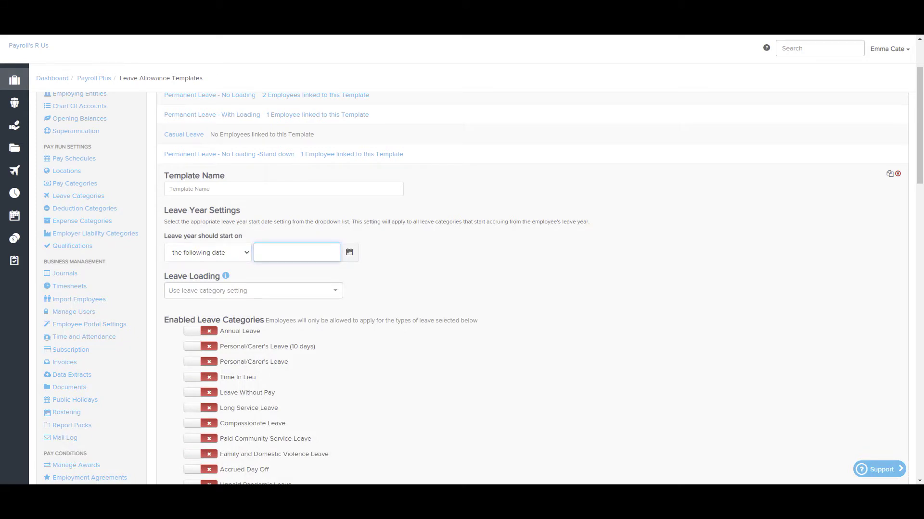
type("1/06/2021")
Step: Set the new template's leave year to start on the employee's start date, leaving leave loading on the leave category setting
key("shift+Tab")
key("Up")
key("Up")
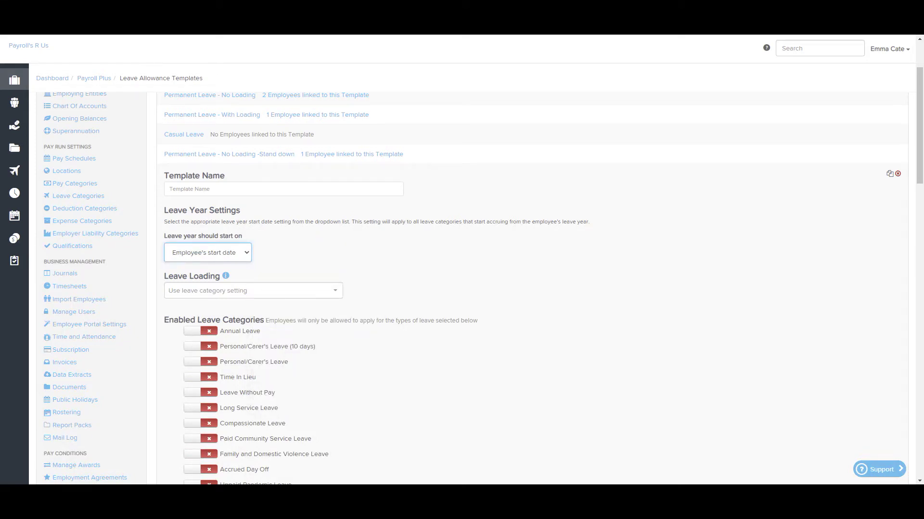
key("Tab")
key("Down")
key("Escape")
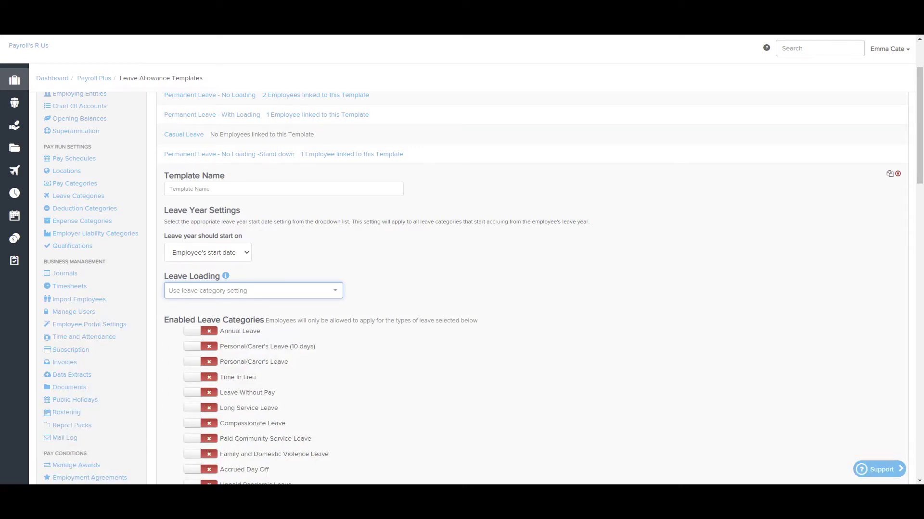
Step: Enable the Annual Leave, Personal/Carer's Leave (10 days) and Time In Lieu categories in the new template
scroll(483, 276, "down", 2)
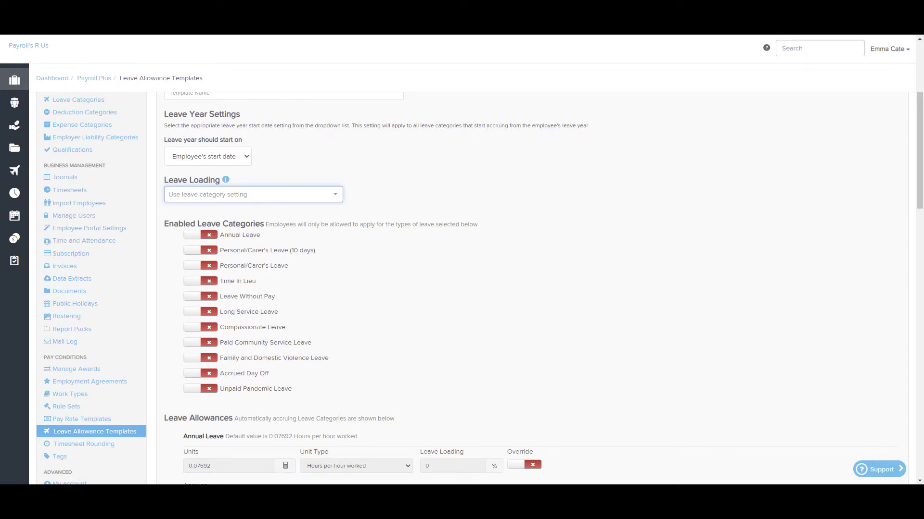
left_click(200, 235)
left_click(200, 251)
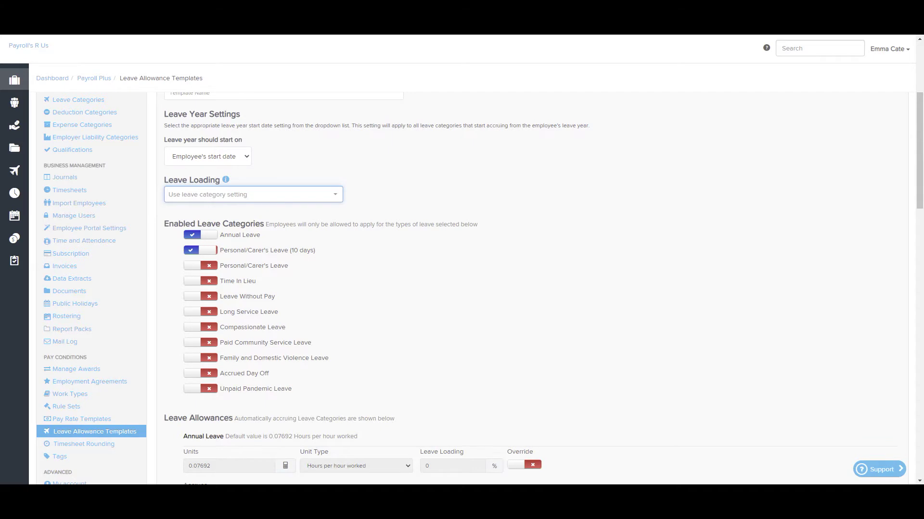
left_click(200, 281)
Step: Override the Annual Leave allowance with hours per hour worked as unit type, and check its equivalents in the leave calculator
scroll(480, 289, "down", 8)
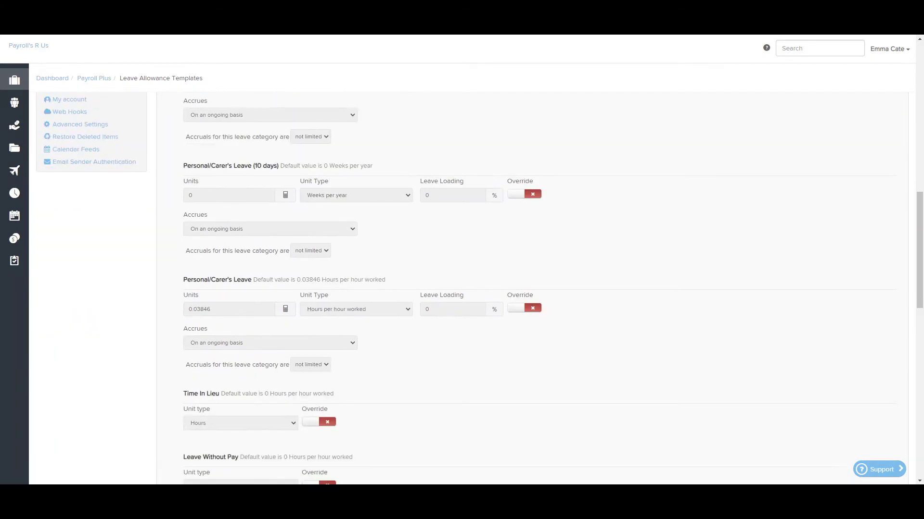
scroll(479, 288, "down", 6)
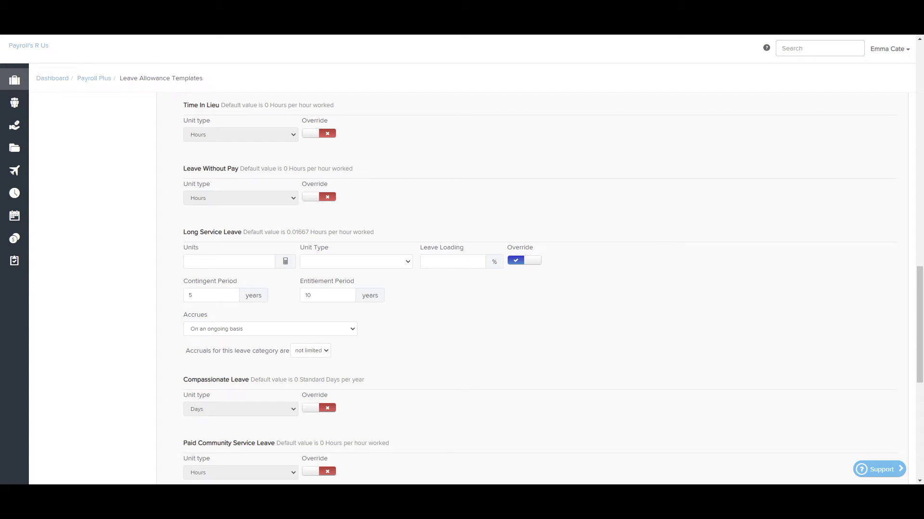
scroll(481, 288, "up", 10)
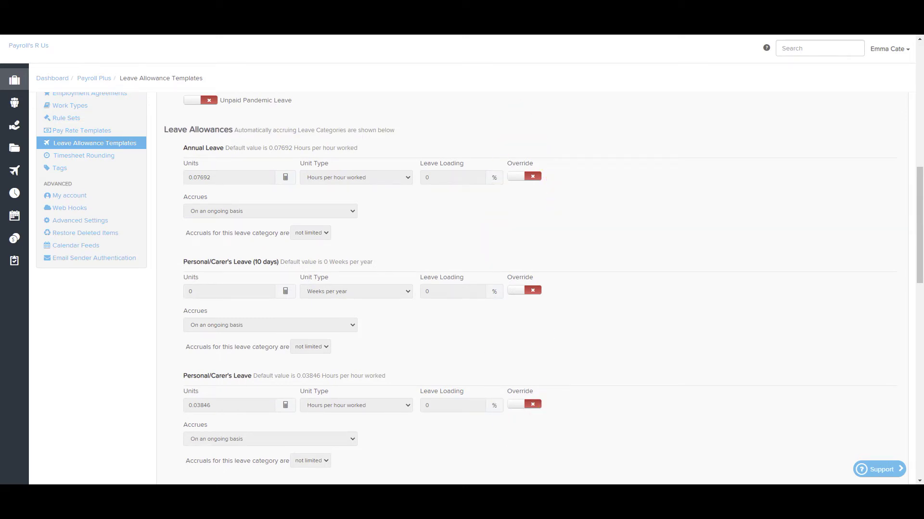
left_click(524, 177)
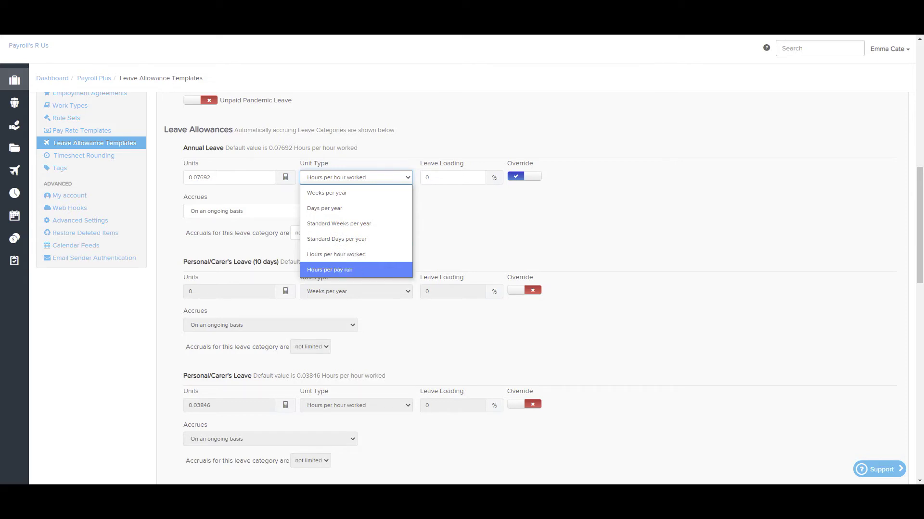
left_click(336, 254)
left_click(210, 178)
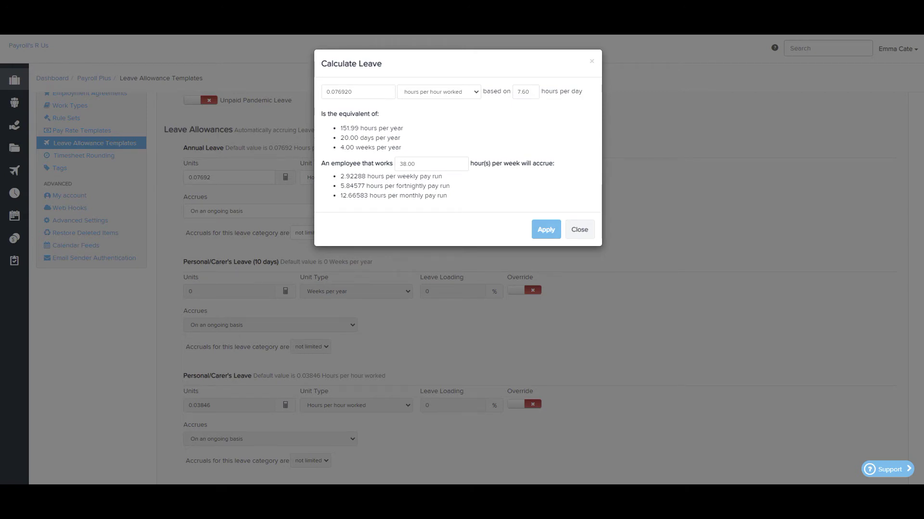
left_click(579, 230)
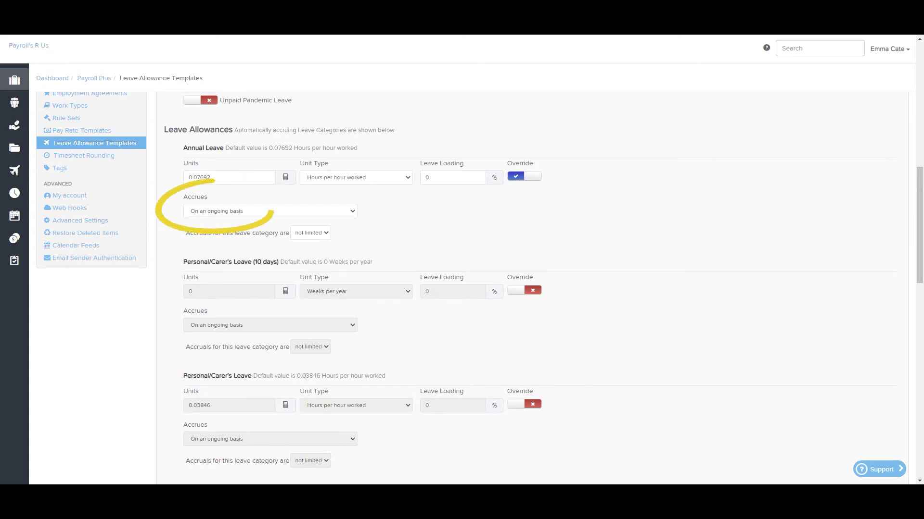
Step: Set the Annual Leave allowance to accrue based on a leave year
left_click(270, 211)
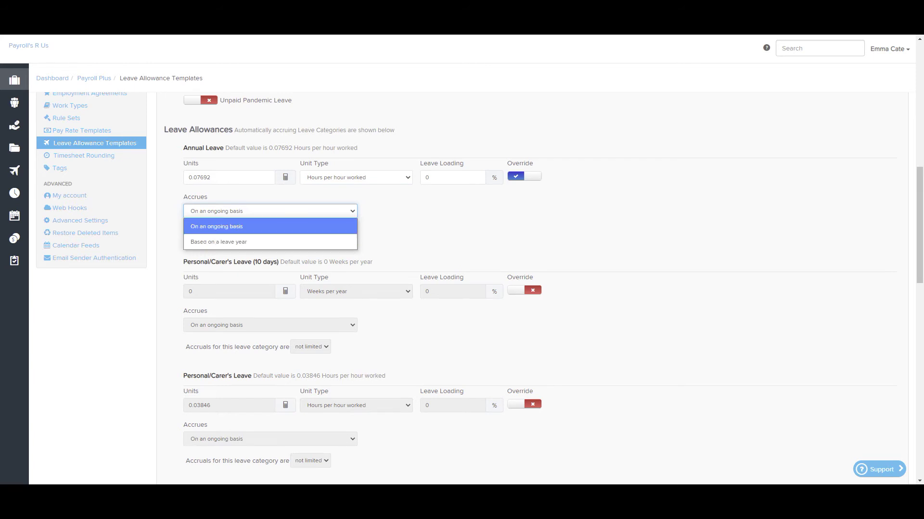
key("Return")
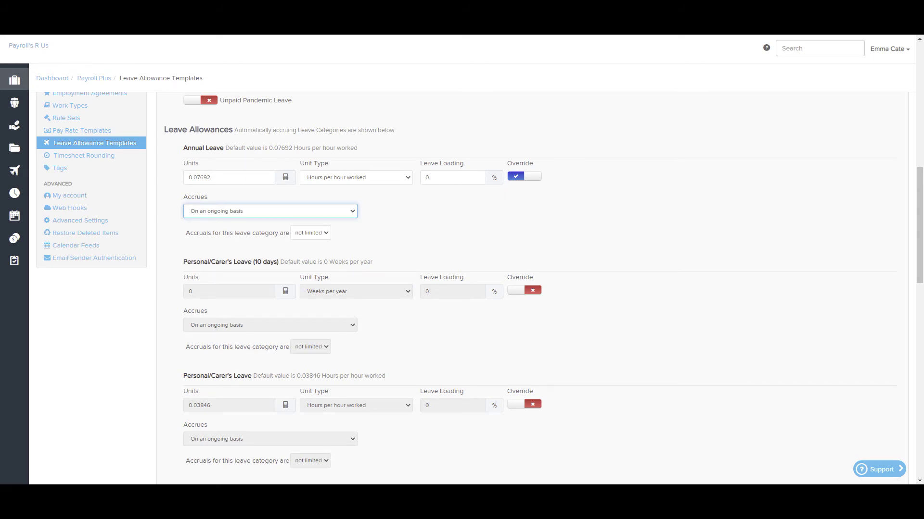
key("alt+Down")
key("Down")
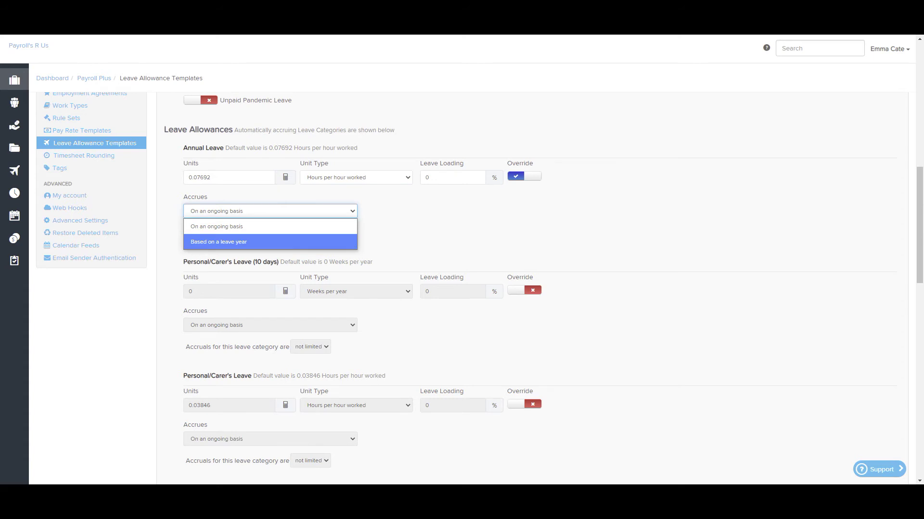
key("Return")
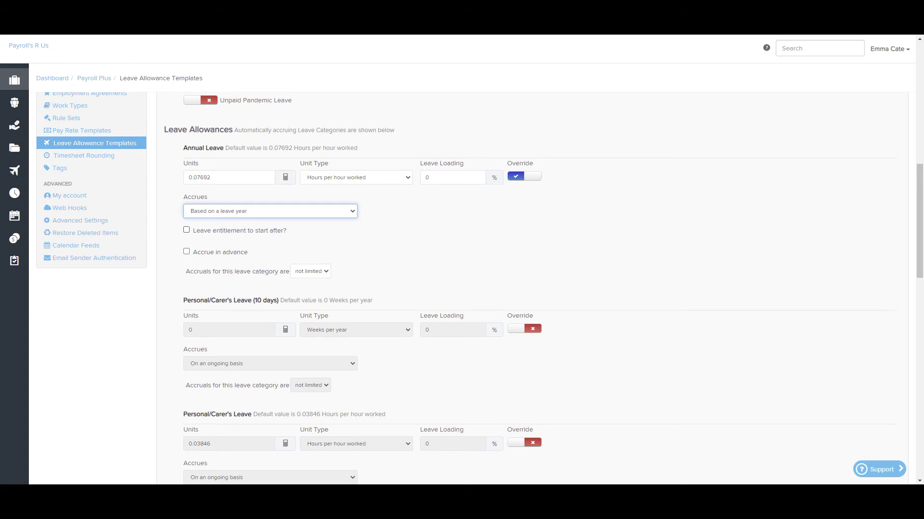
Step: Try the delayed leave entitlement start for Annual Leave, clear it again, and enable accrual in advance
key("Tab")
key("space")
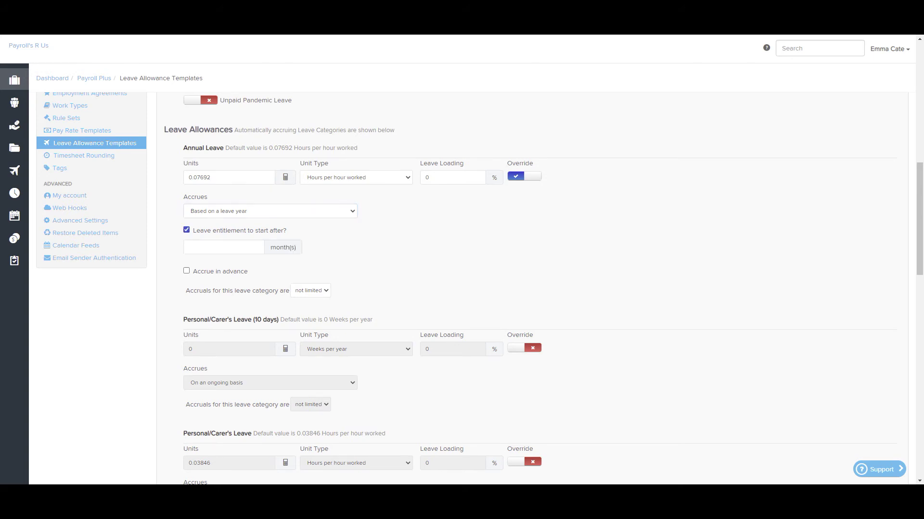
key("Tab")
key("shift+Tab")
key("space")
key("Tab")
key("space")
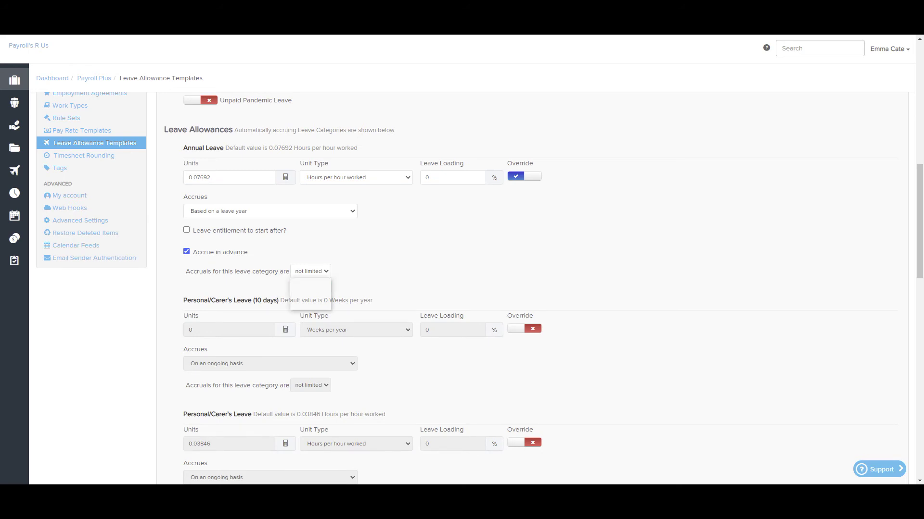
Step: Limit the Annual Leave accruals and carry-over to a maximum number of hours, and cancel the unsaved template
left_click(310, 271)
key("Down")
key("Return")
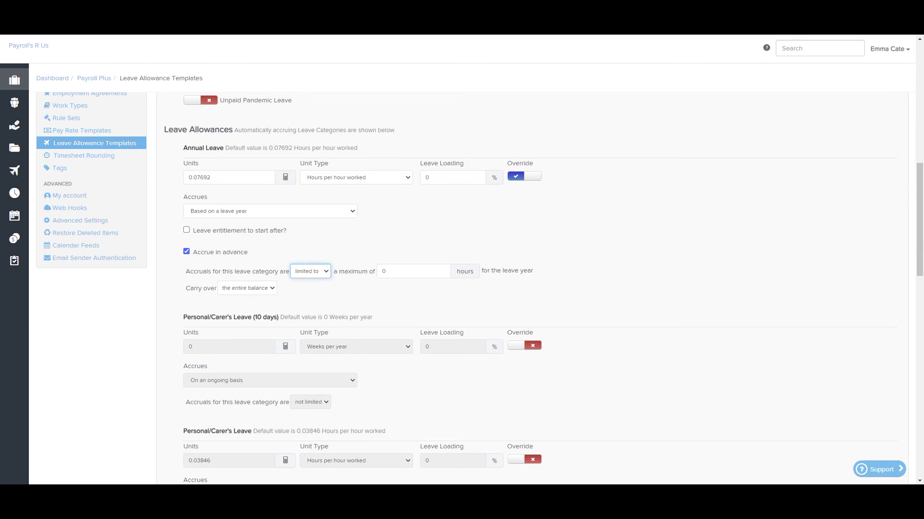
left_click(248, 288)
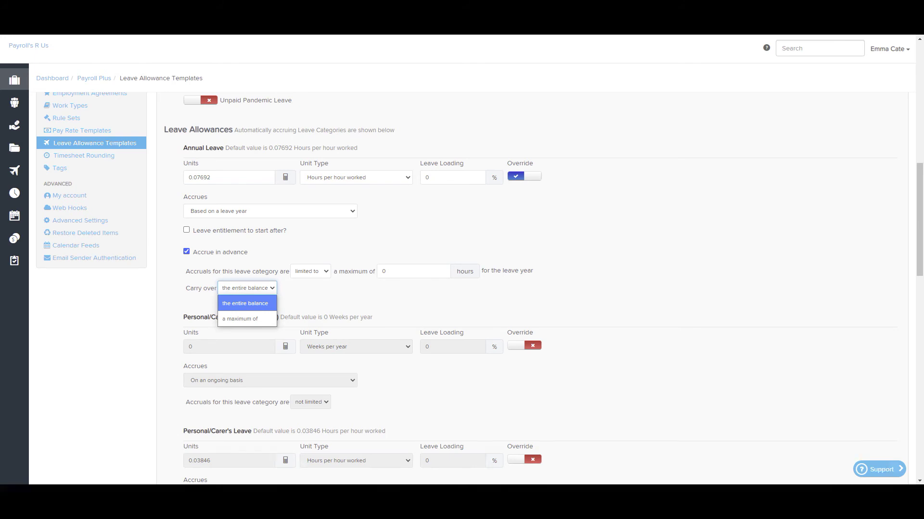
key("Return")
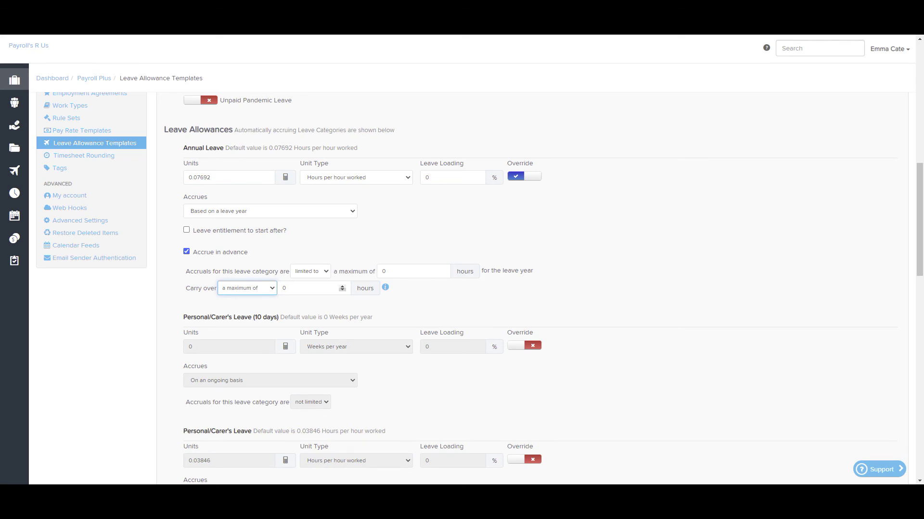
scroll(479, 289, "down", 15)
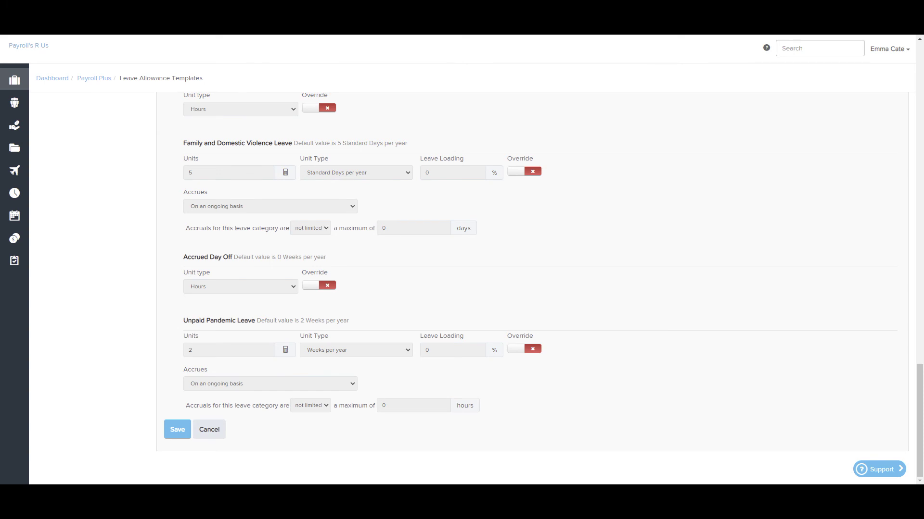
left_click(209, 429)
Step: Open the Permanent Leave - No Loading template and set its Annual Leave units to 8
left_click(206, 172)
scroll(481, 289, "down", 5)
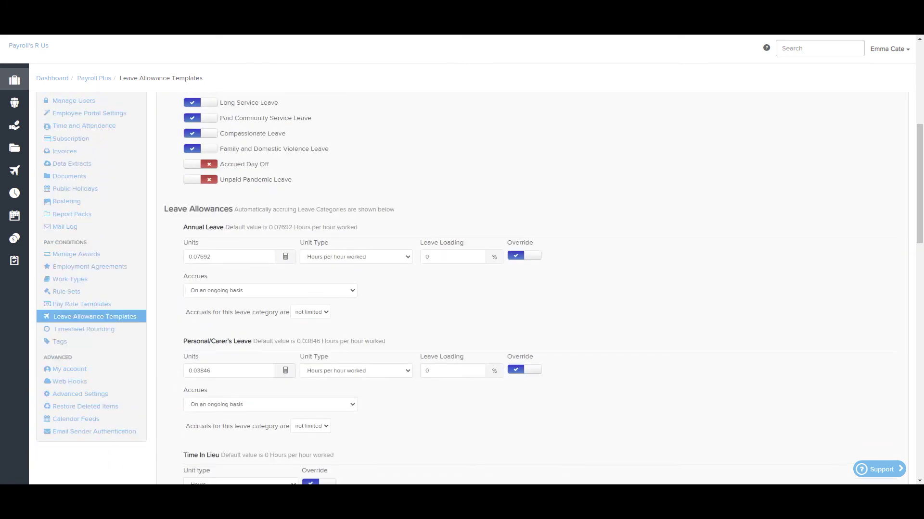
double_click(200, 256)
type("8")
scroll(479, 290, "down", 1)
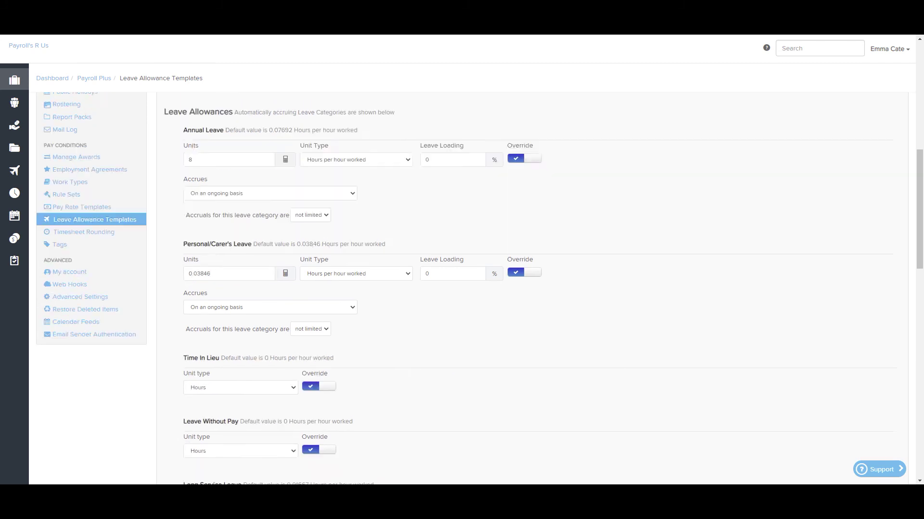
Step: Save the edited template and agree to update the leave allowances of its linked employees
scroll(481, 288, "down", 20)
left_click(177, 370)
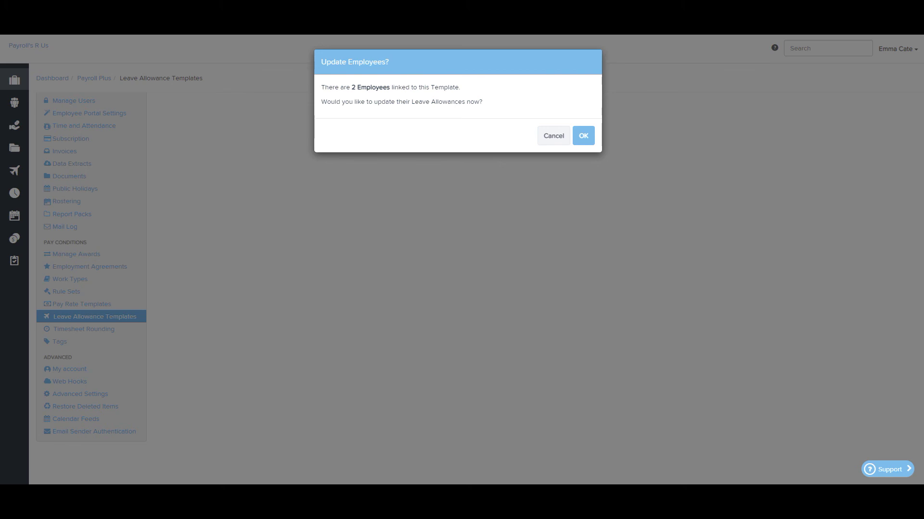
key("Return")
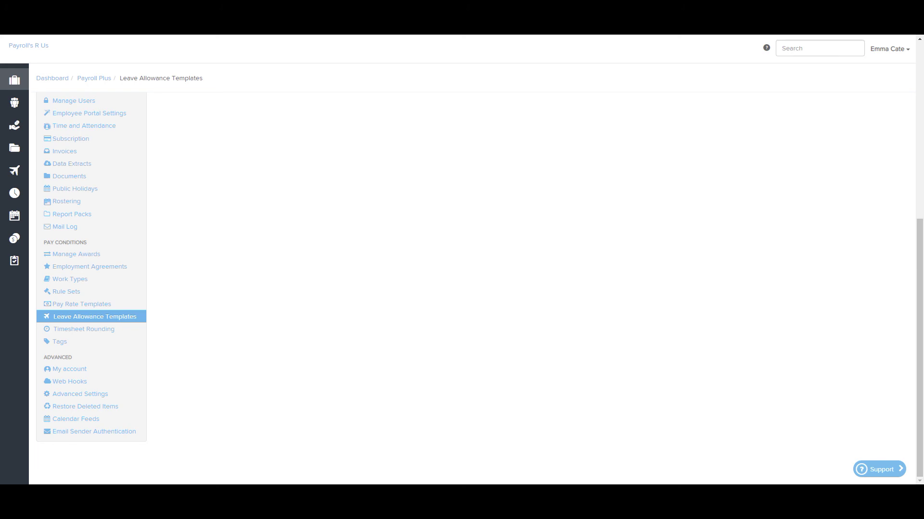
Step: Clone the Permanent Leave - With Loading template
scroll(462, 267, "up", 6)
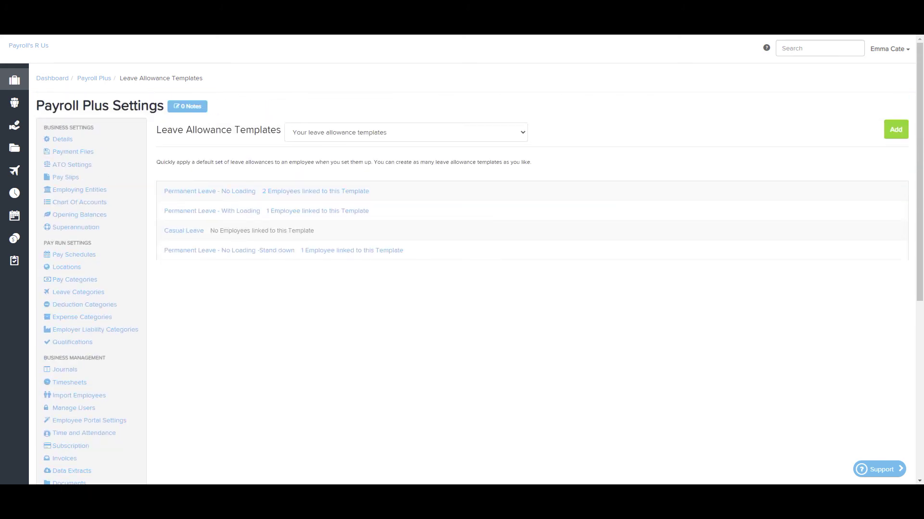
mouse_move(889, 251)
mouse_move(889, 211)
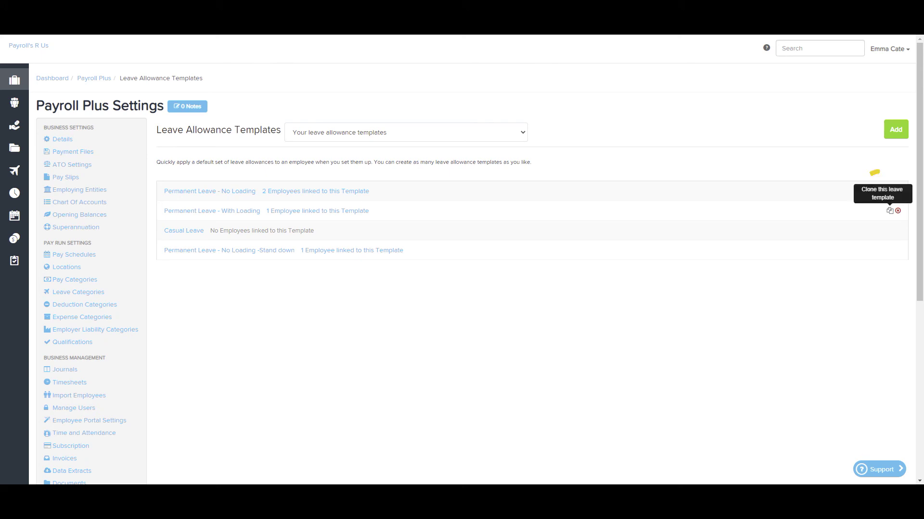
left_click(890, 211)
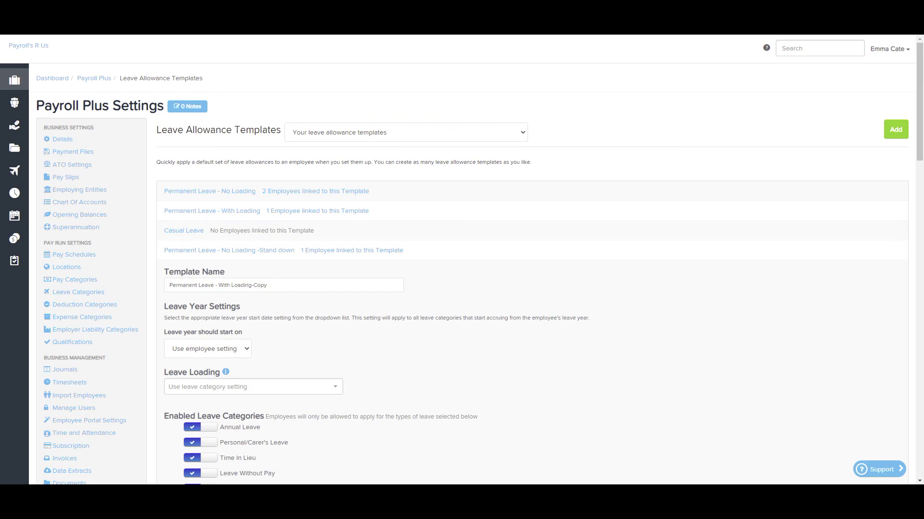
Step: Examine the Hospitality Industry (General) Award 2010 [MA000009] leave templates and switch the list back to the business's own templates
left_click(406, 133)
key("Down")
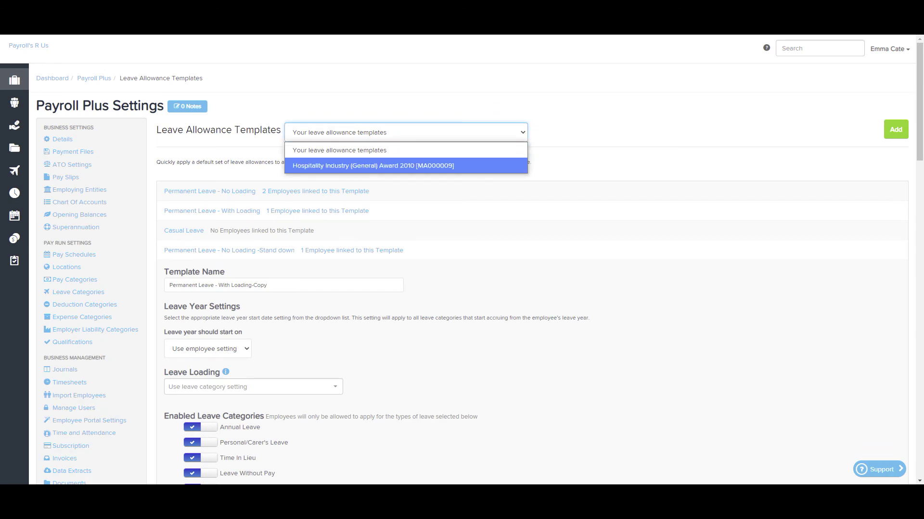
key("Return")
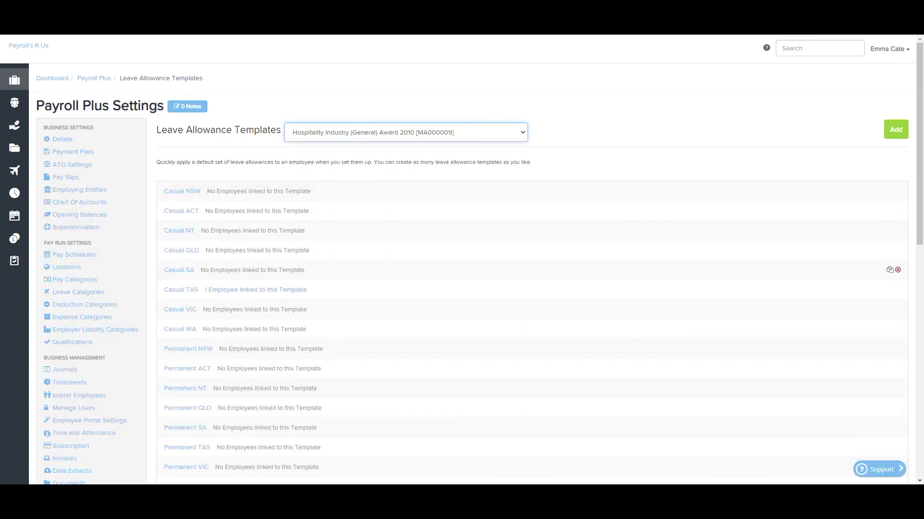
scroll(529, 289, "down", 10)
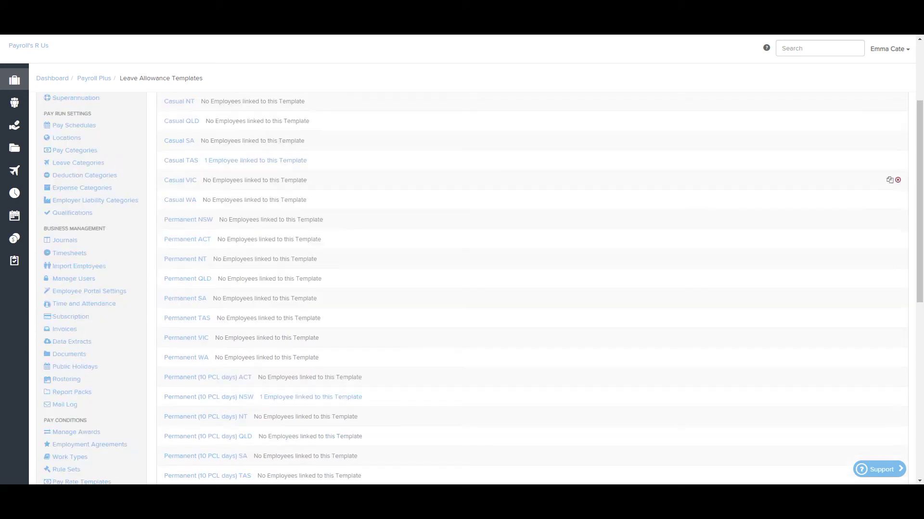
scroll(529, 288, "up", 10)
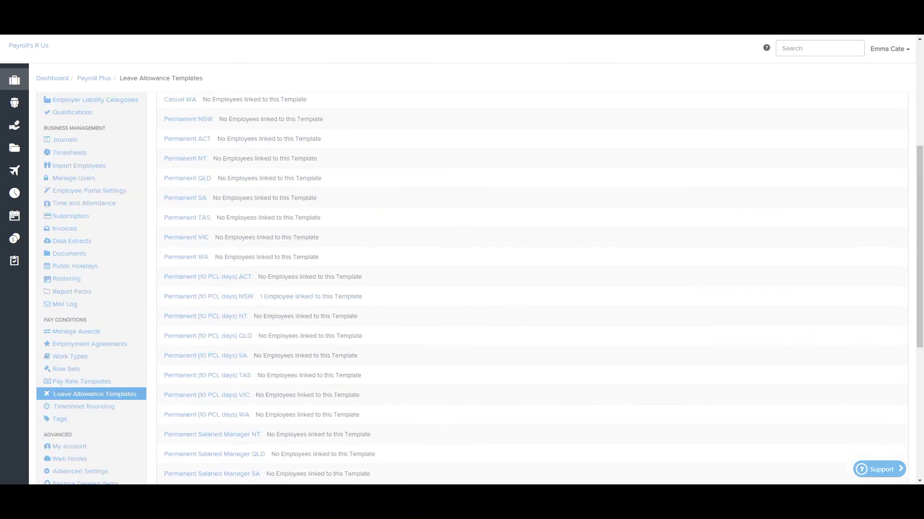
key("alt+Down")
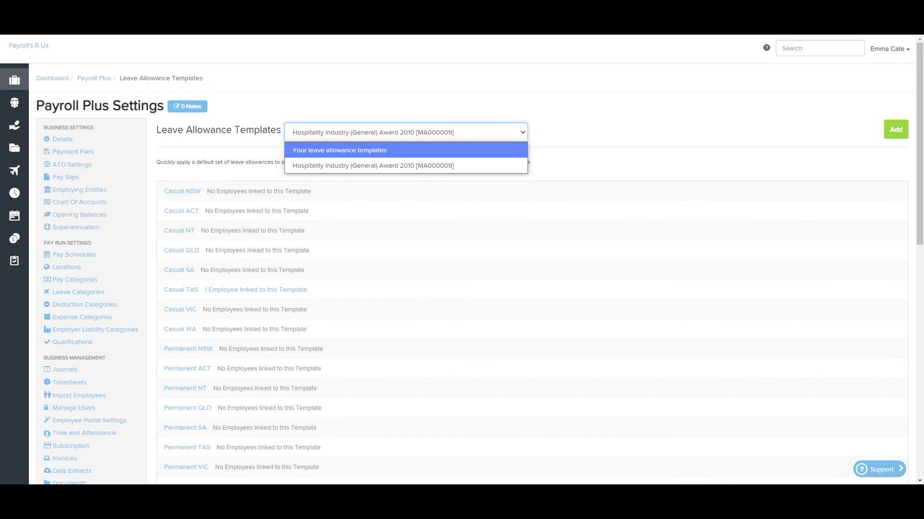
key("Return")
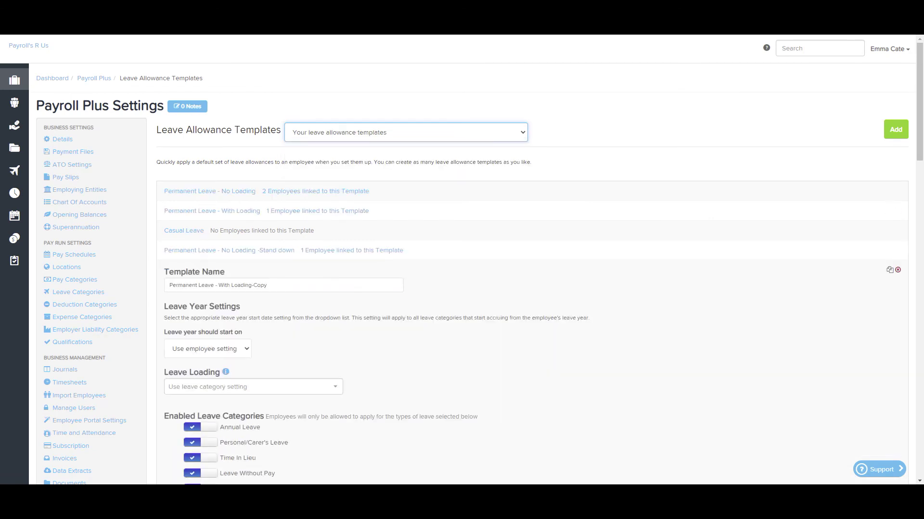